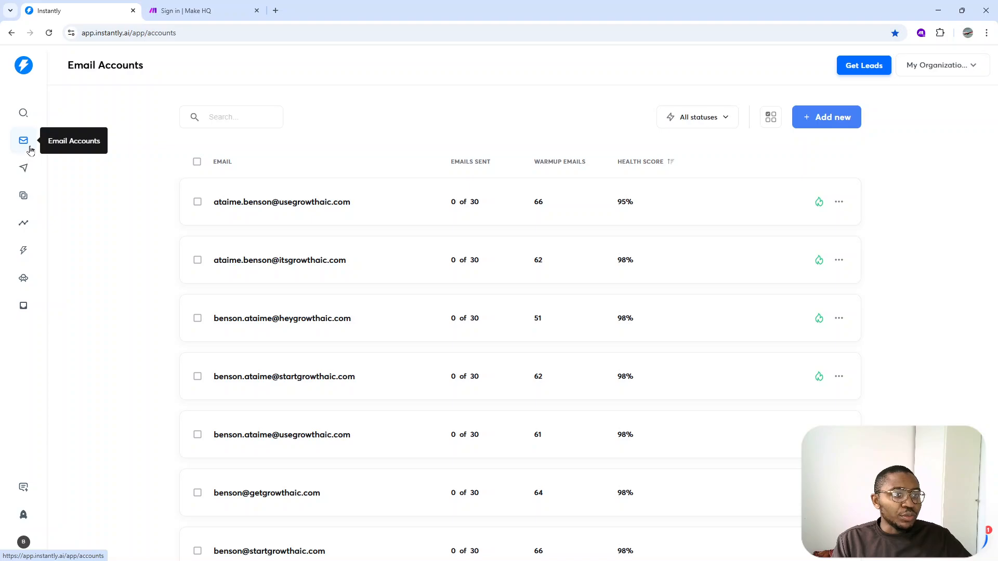
Open the settings of the second email account in the Email Accounts list
scroll(385, 290, down, 6)
scroll(385, 285, up, 5)
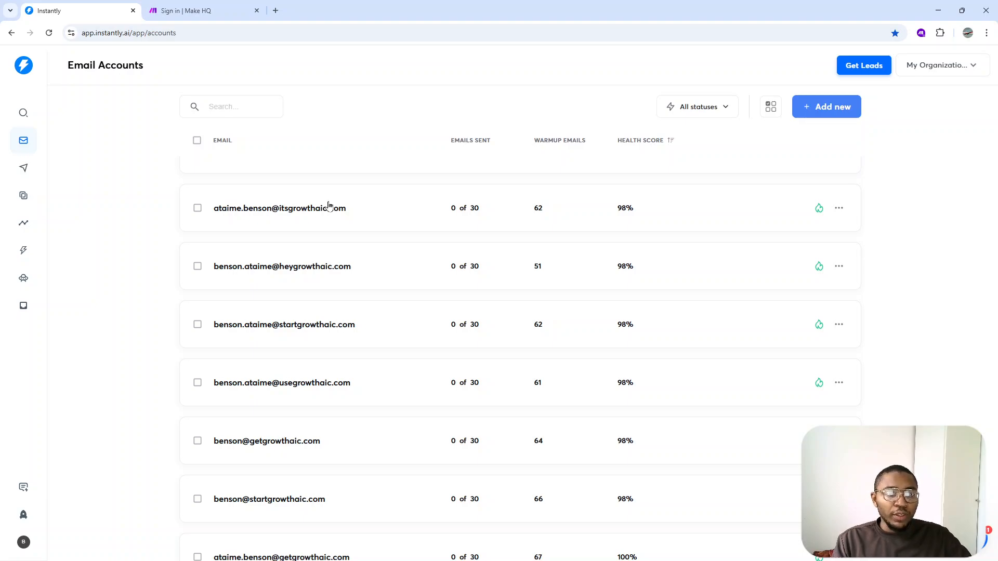
click(329, 207)
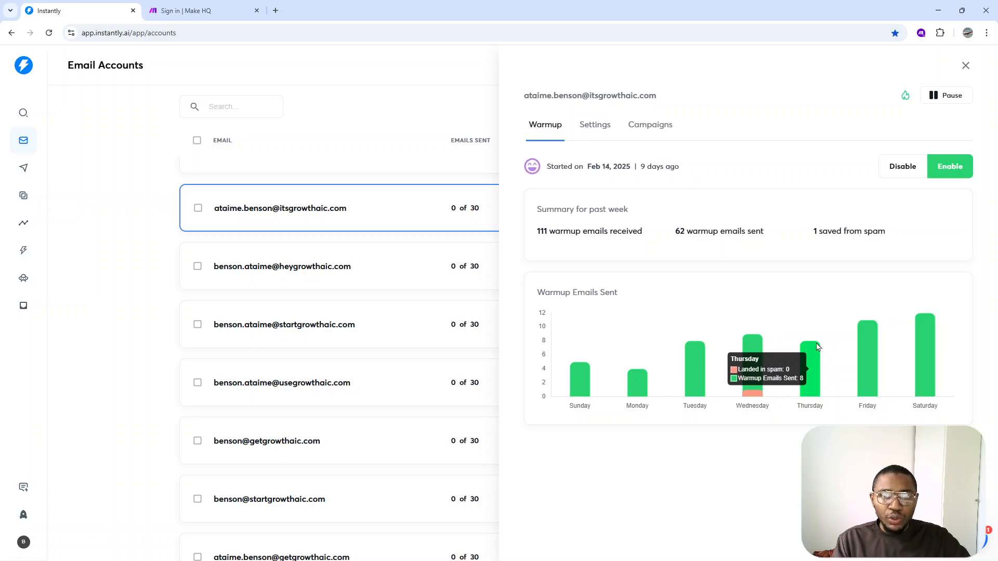
click(601, 128)
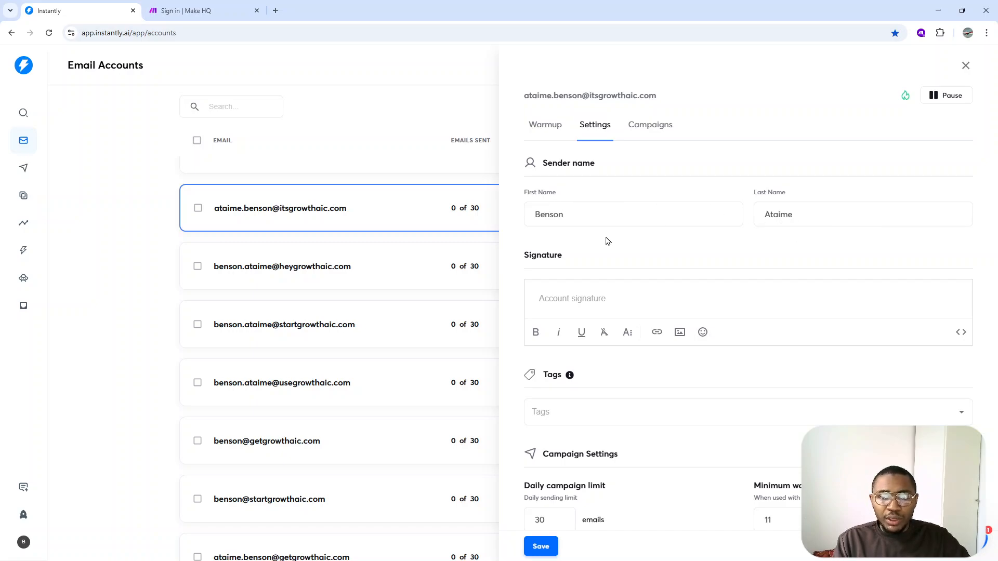
Enable the campaign slow ramp in the account's campaign settings
scroll(606, 239, down, 2)
scroll(593, 281, down, 2)
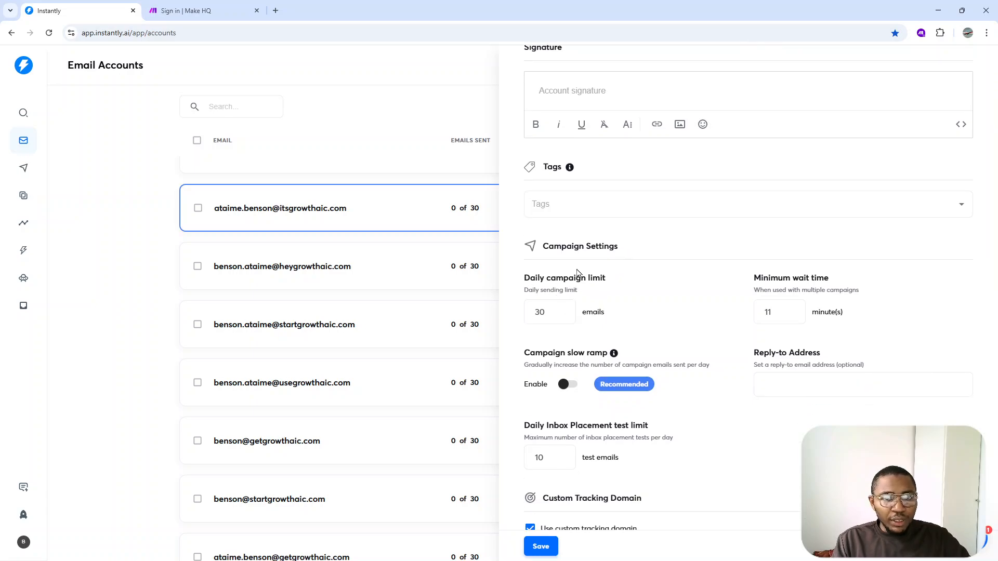
scroll(558, 254, down, 1)
scroll(559, 254, down, 1)
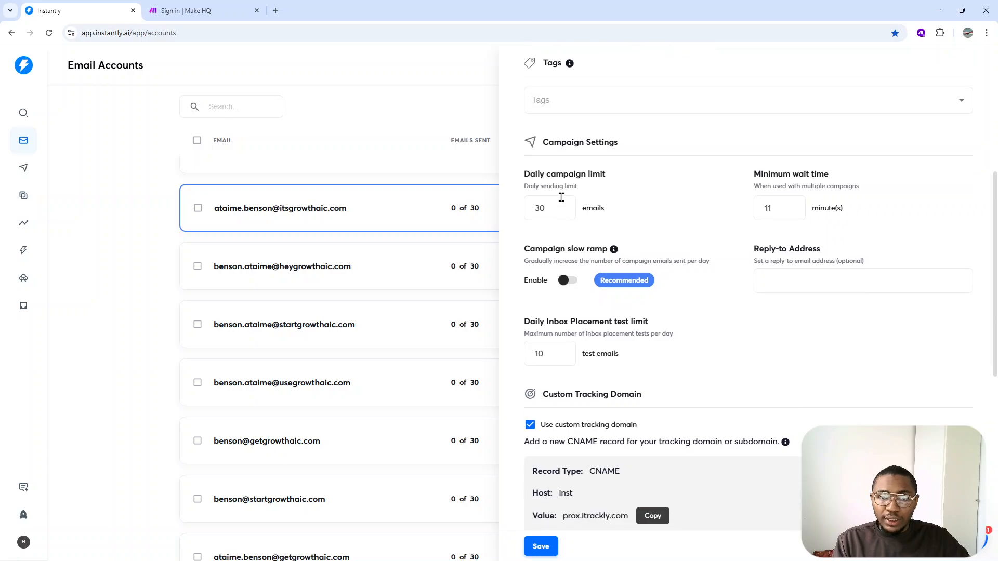
drag(549, 143, 618, 144)
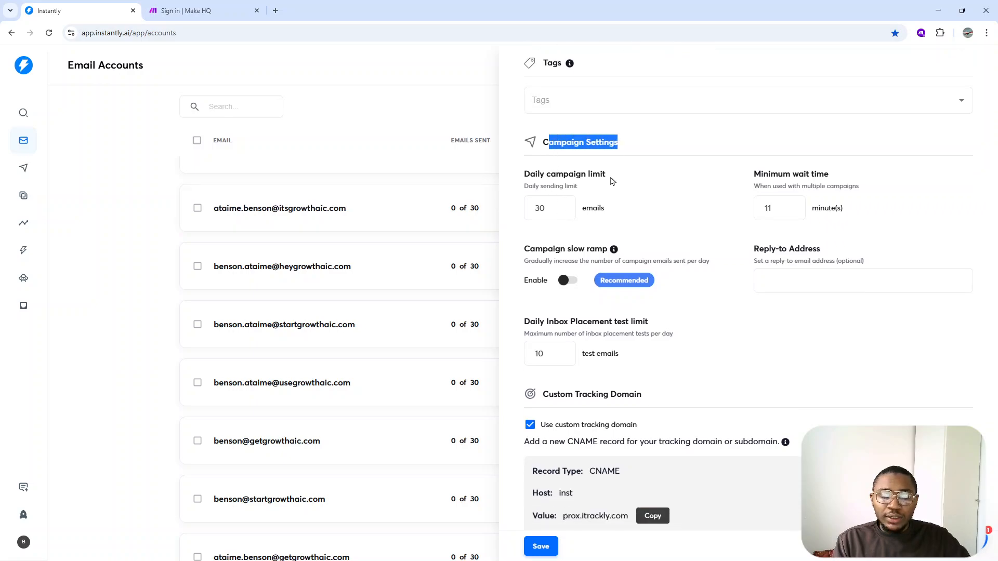
scroll(616, 264, down, 4)
scroll(599, 366, down, 2)
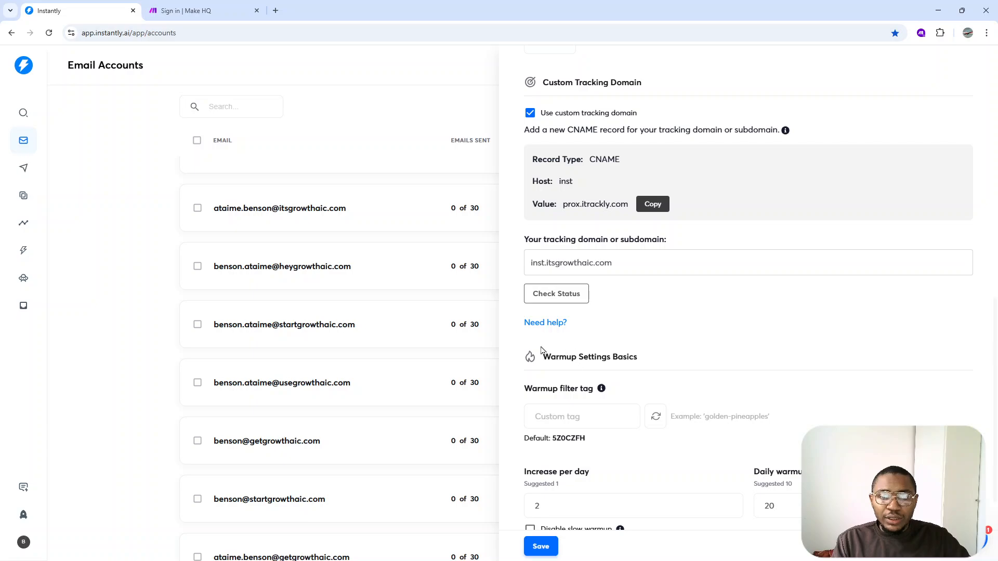
scroll(626, 355, up, 6)
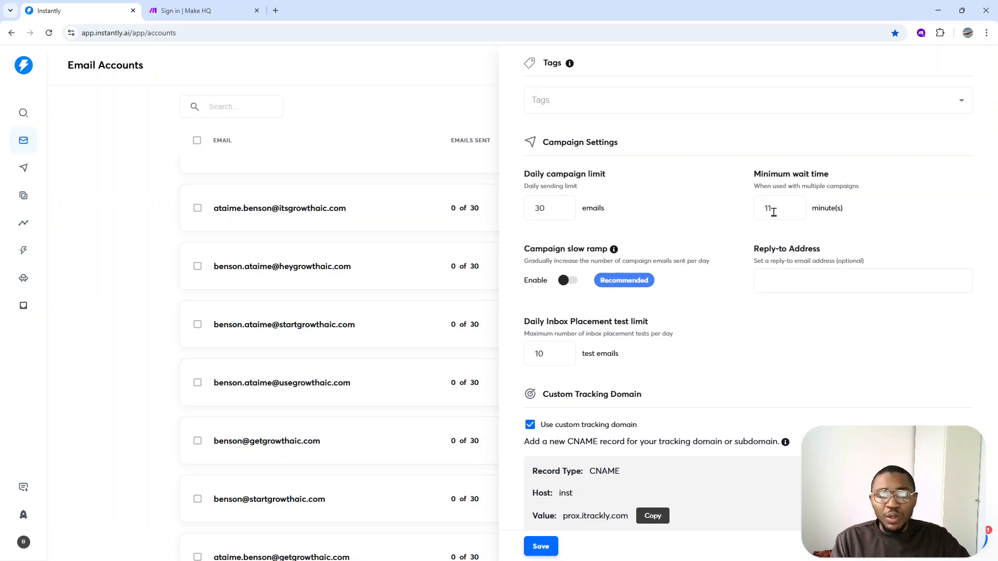
click(564, 282)
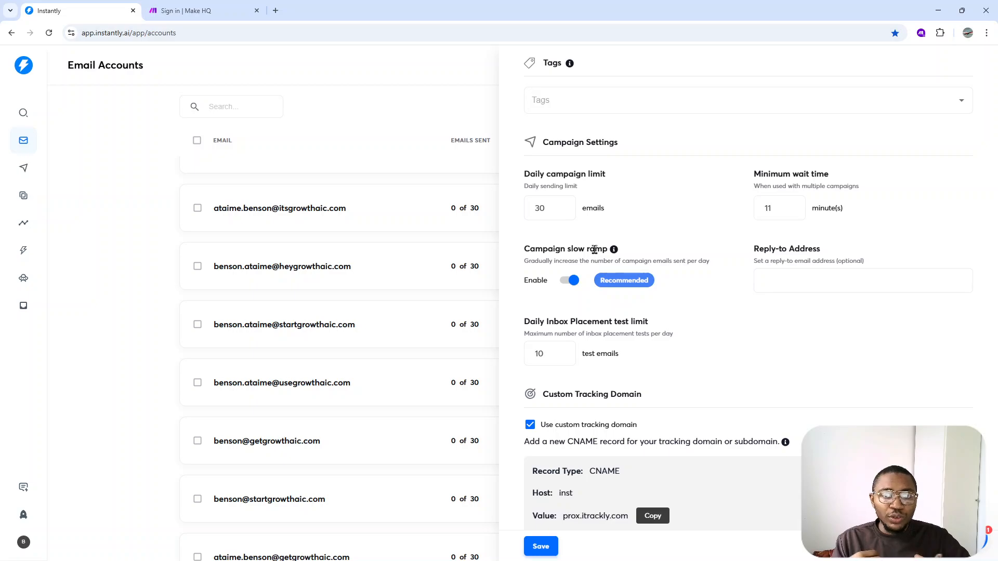
Examine the account's custom tracking domain and its basic warmup settings, including the increase per day and daily warmup limit
scroll(594, 250, down, 3)
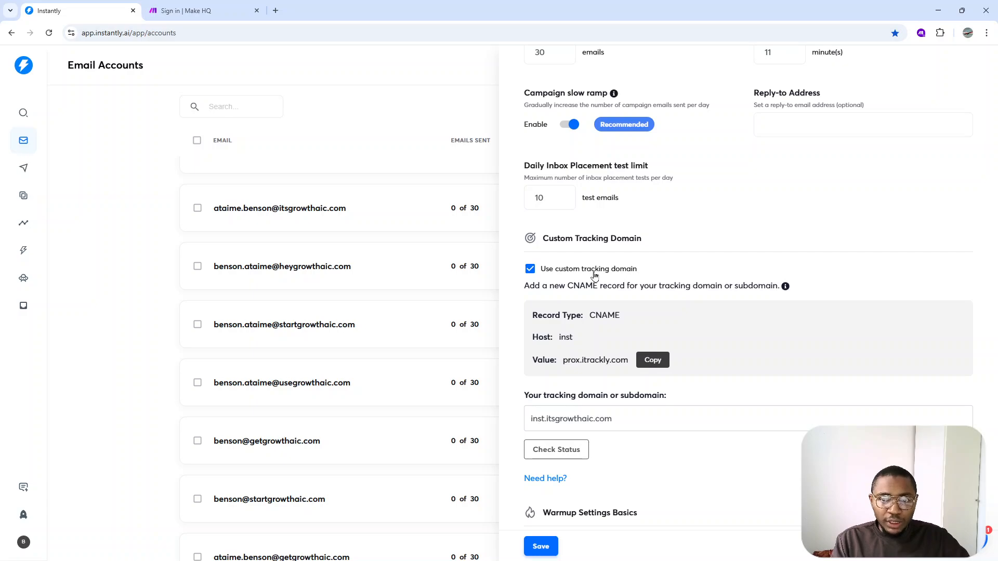
scroll(594, 275, down, 3)
scroll(600, 379, down, 3)
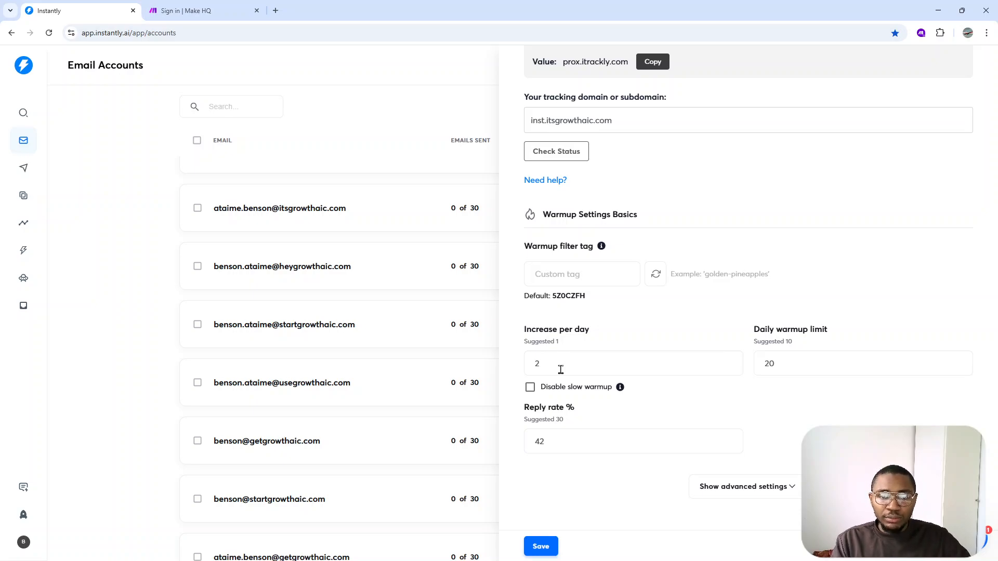
drag(561, 365, 525, 360)
click(576, 344)
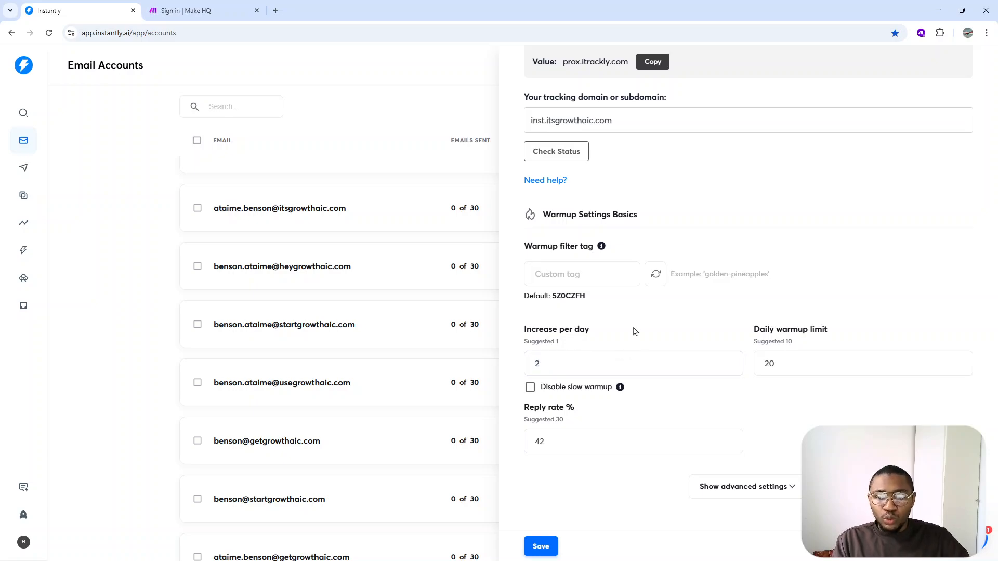
click(803, 363)
double_click(777, 365)
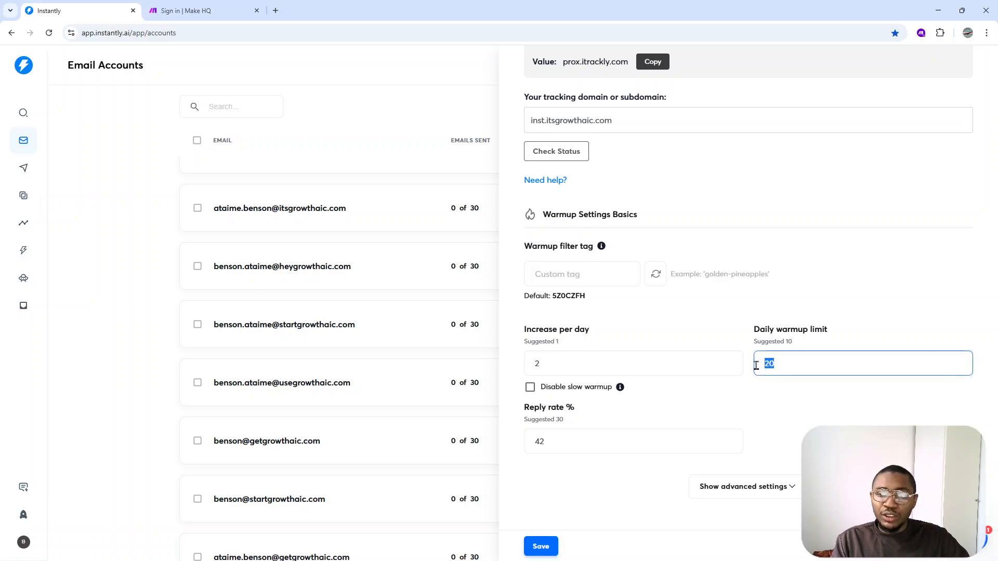
click(690, 334)
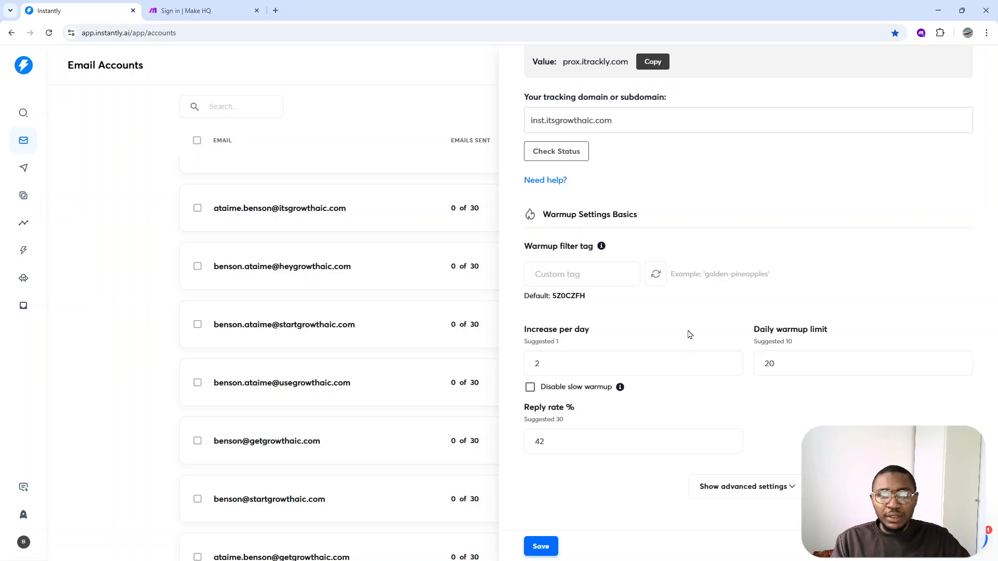
scroll(690, 334, up, 3)
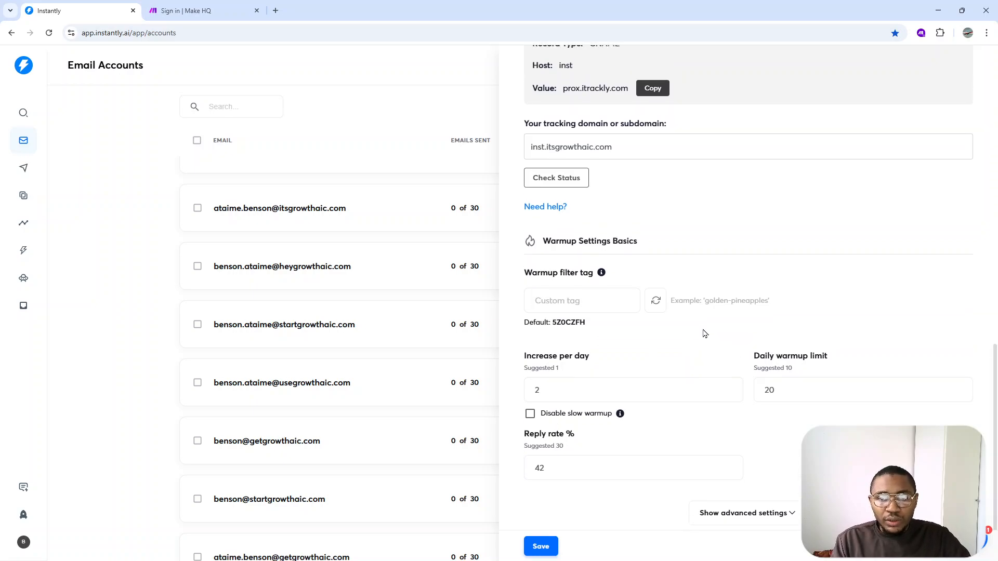
scroll(701, 329, down, 3)
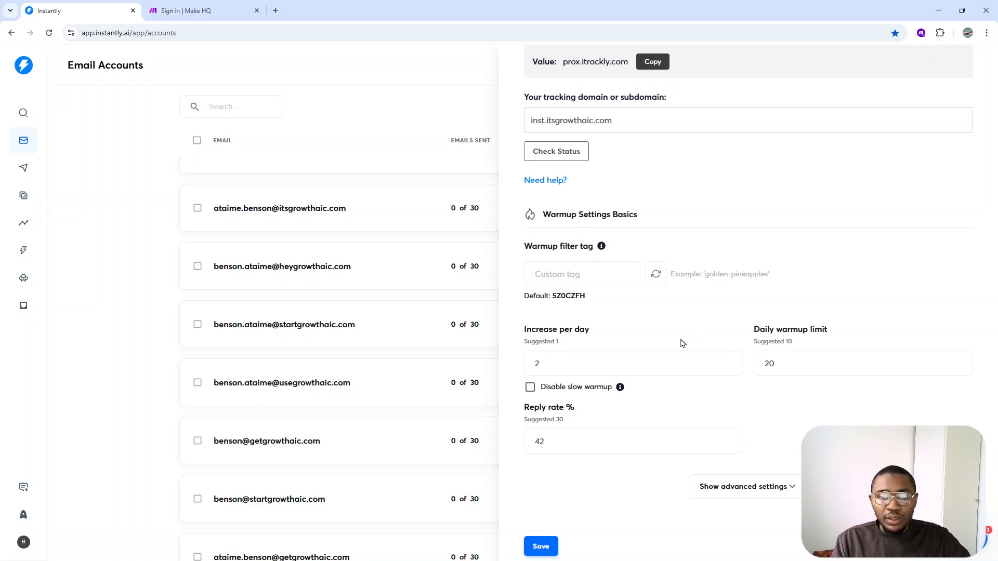
drag(561, 372, 526, 371)
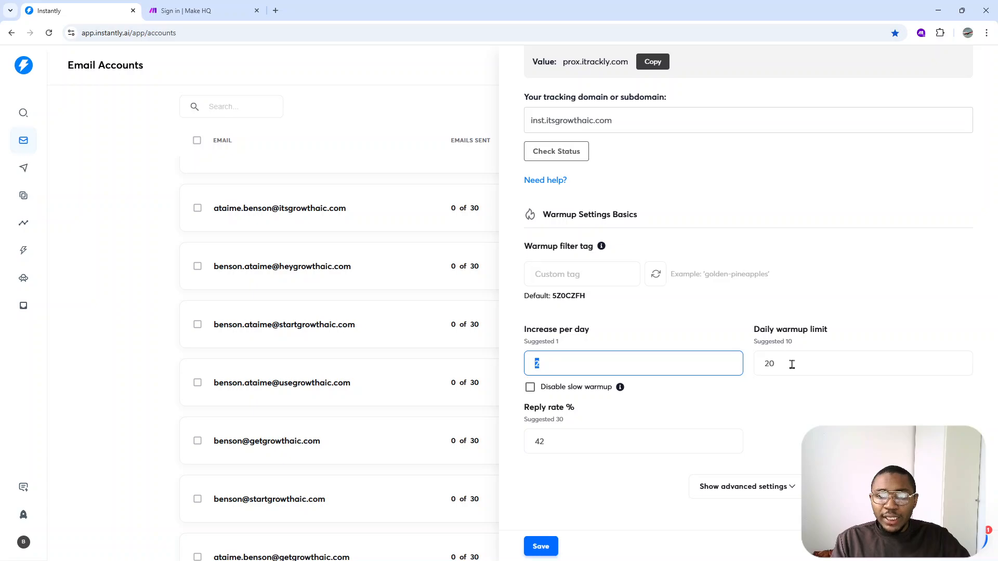
drag(780, 364, 758, 369)
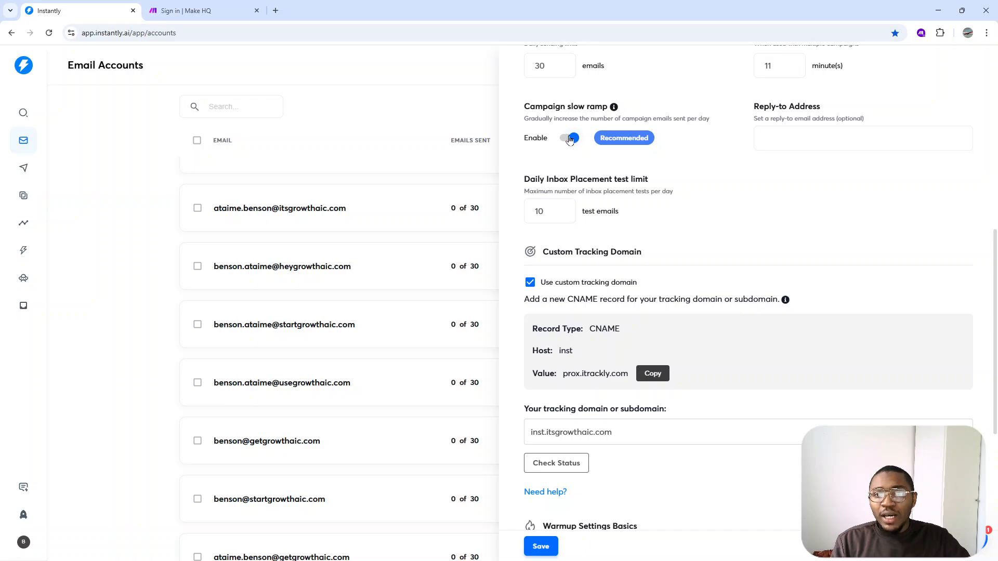
Review the daily campaign limit in the campaign settings and compare it with the daily warmup limit
scroll(569, 138, up, 3)
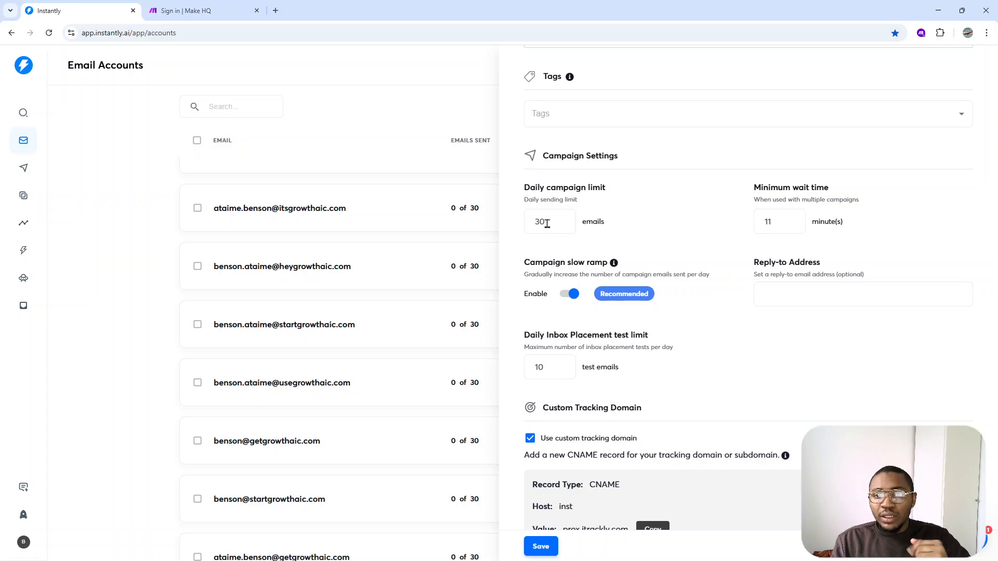
drag(546, 223, 528, 221)
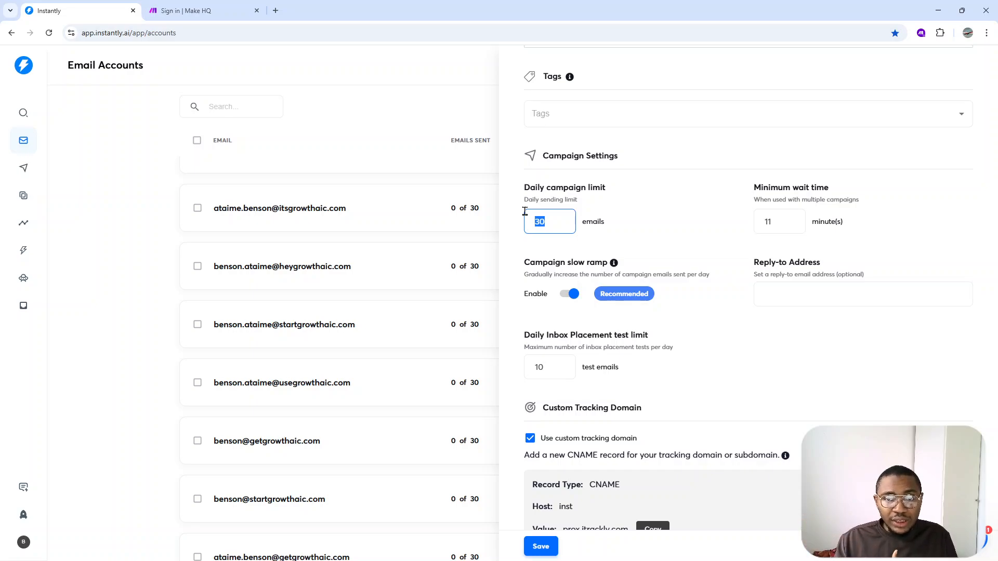
scroll(652, 247, down, 3)
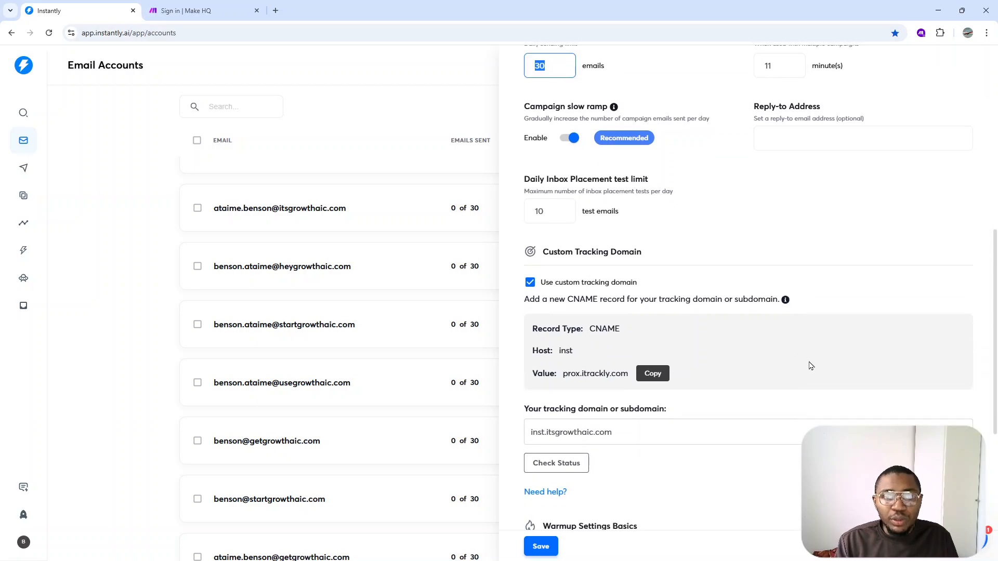
scroll(790, 348, up, 4)
click(633, 292)
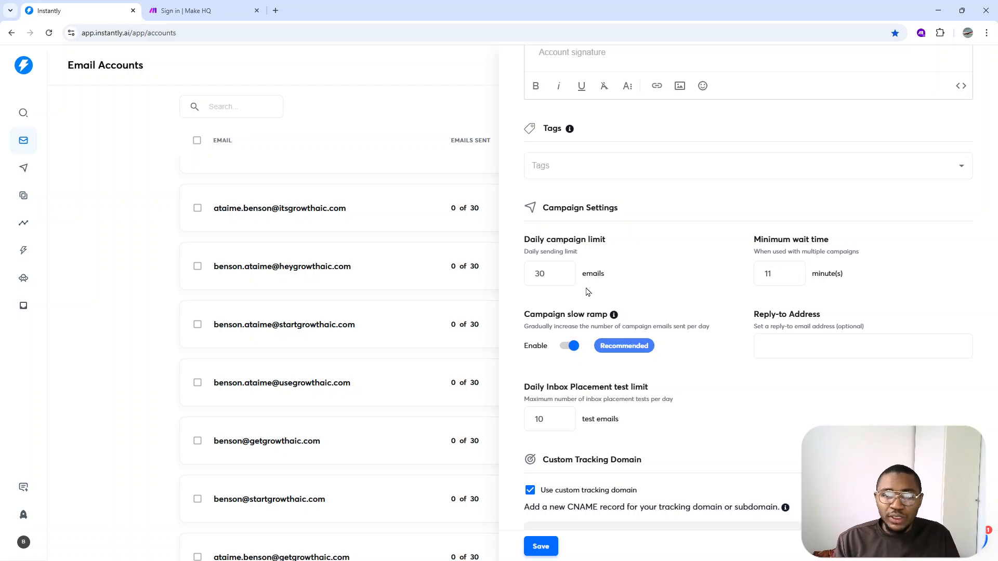
click(535, 280)
scroll(667, 344, down, 3)
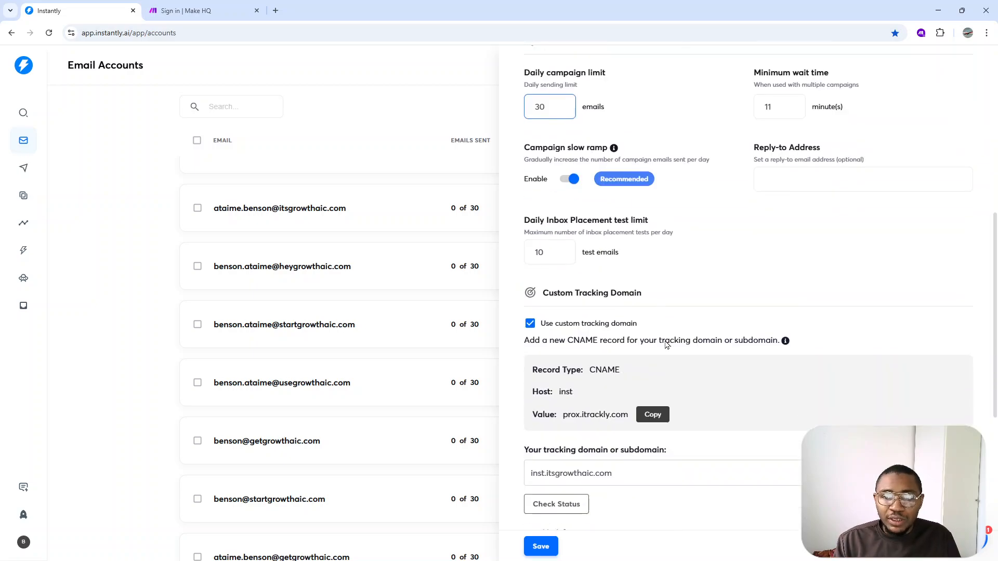
scroll(667, 344, down, 6)
scroll(792, 404, up, 1)
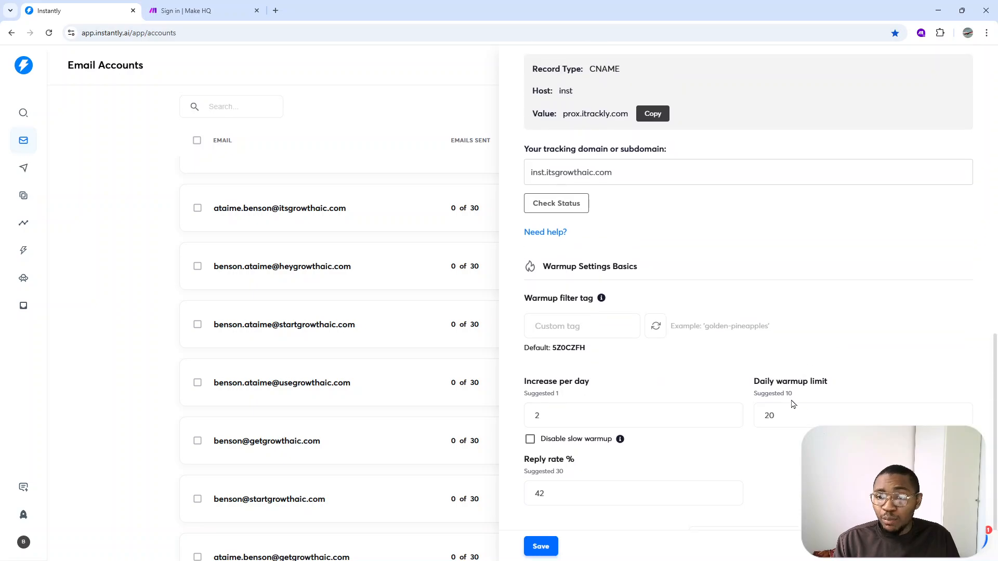
scroll(646, 163, up, 8)
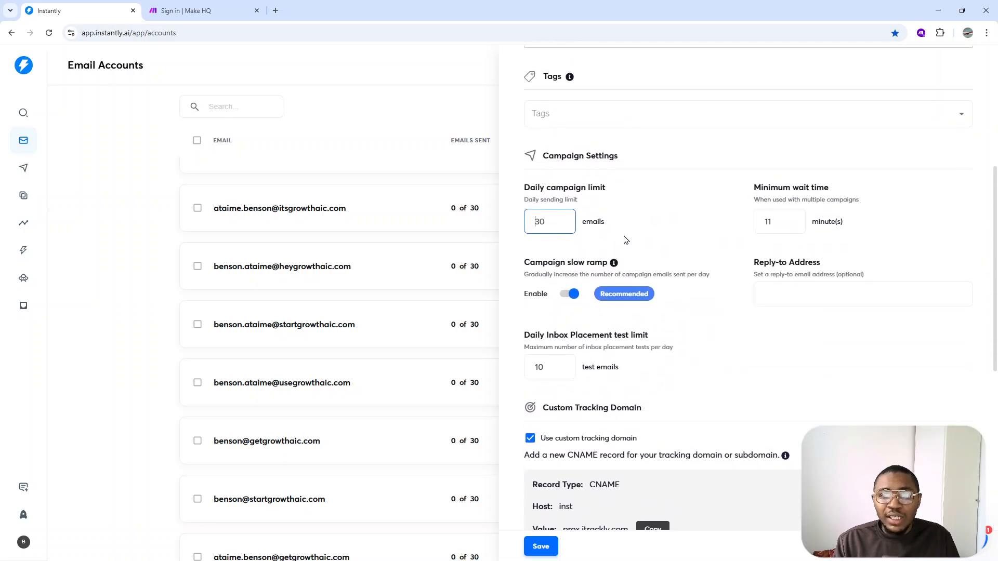
click(626, 239)
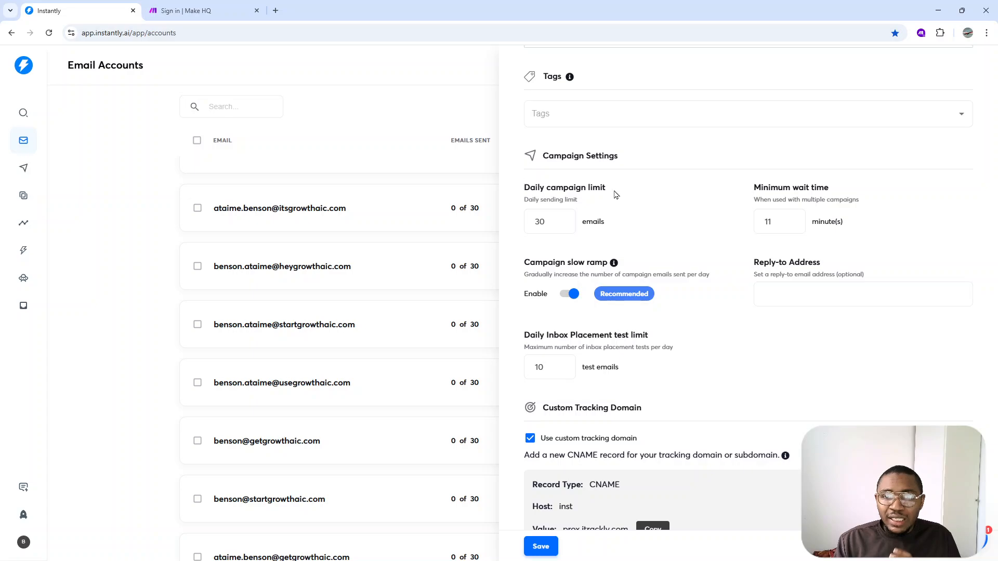
Set the warmup reply rate to 65% in the basic warmup settings
scroll(615, 194, down, 9)
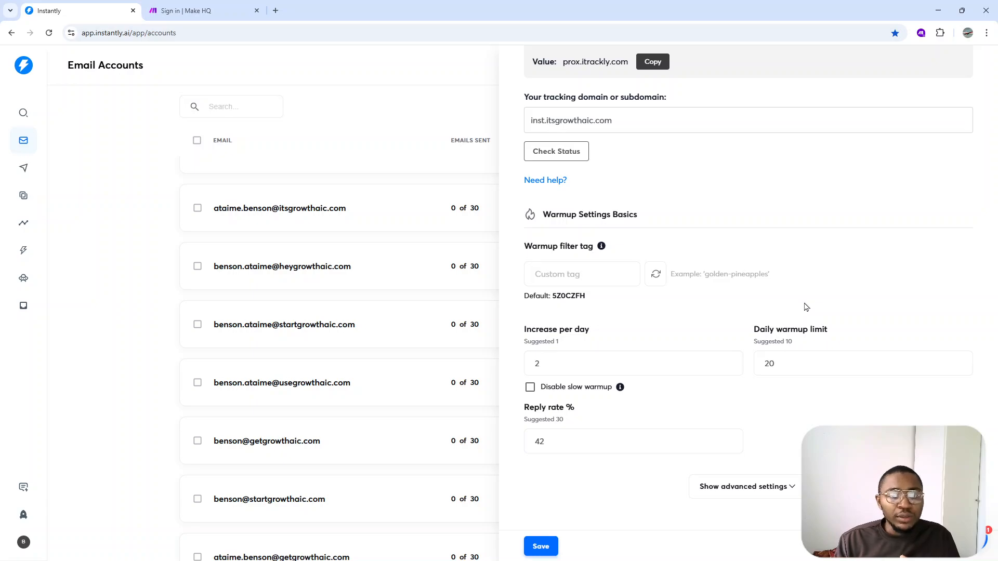
click(556, 441)
drag(556, 441, 524, 448)
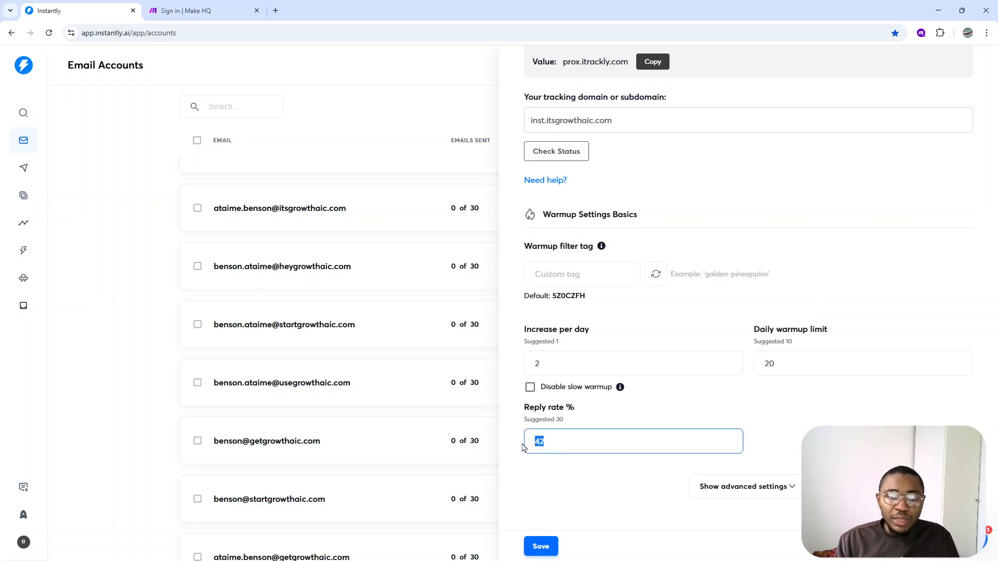
click(555, 443)
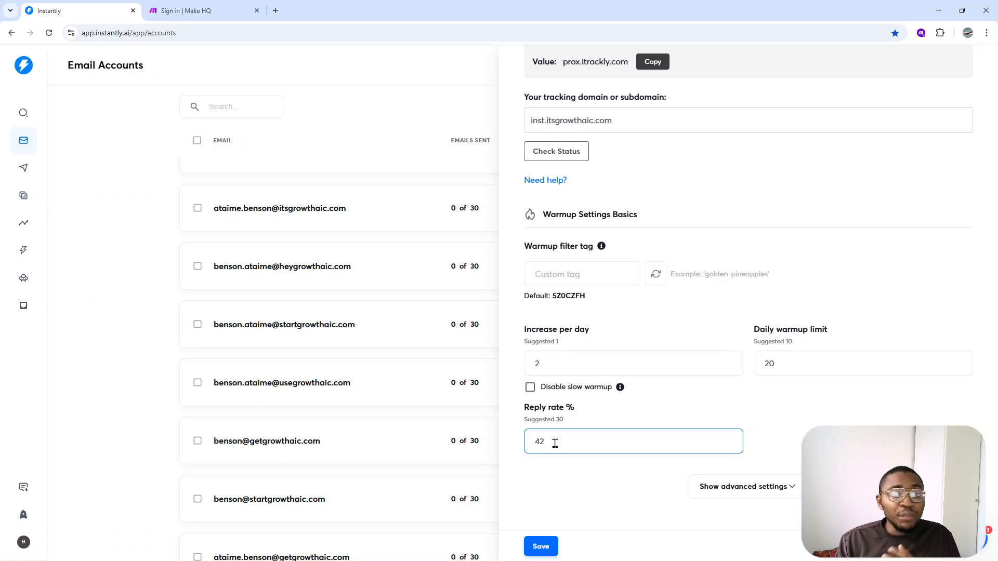
drag(555, 443, 524, 445)
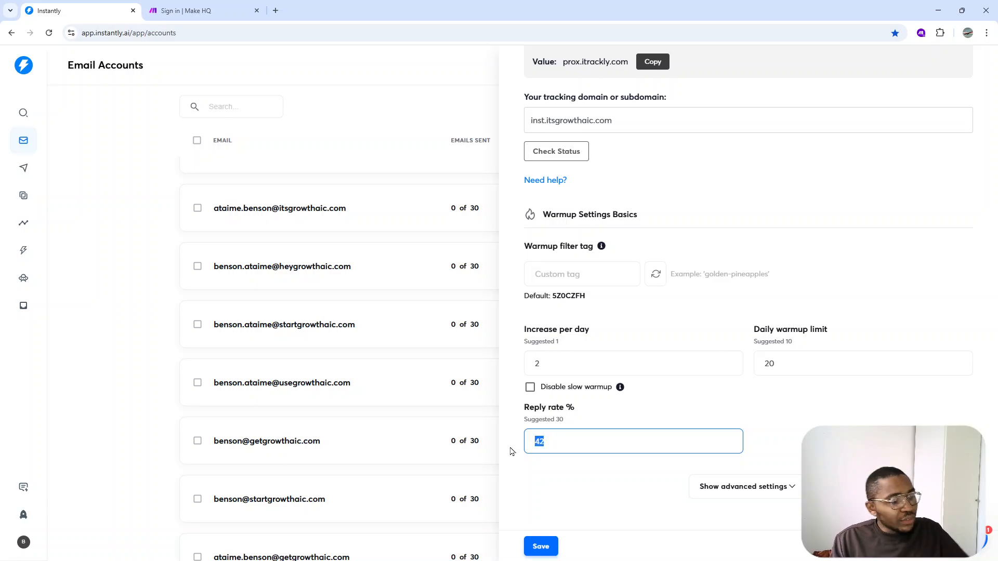
key(BackSpace)
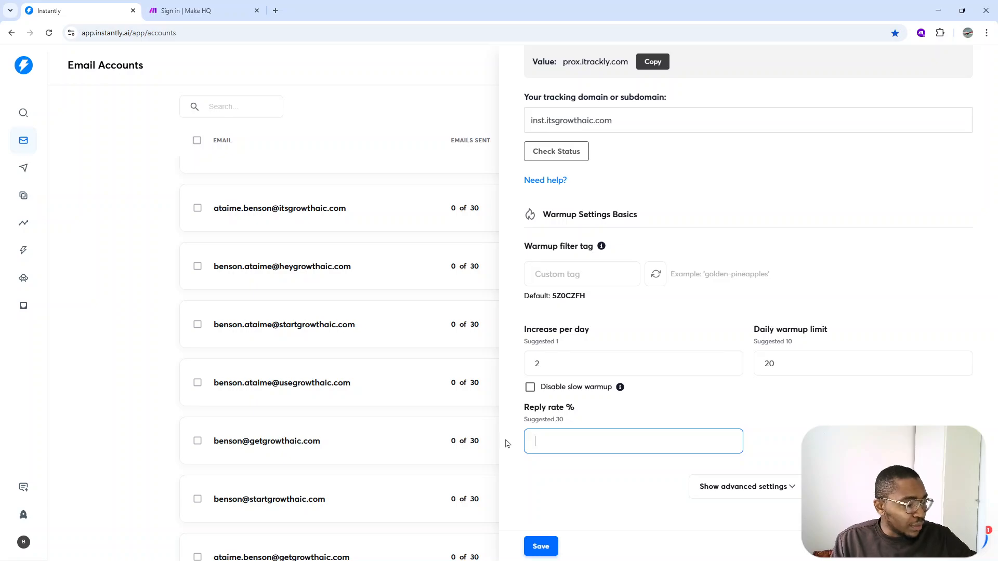
text(65)
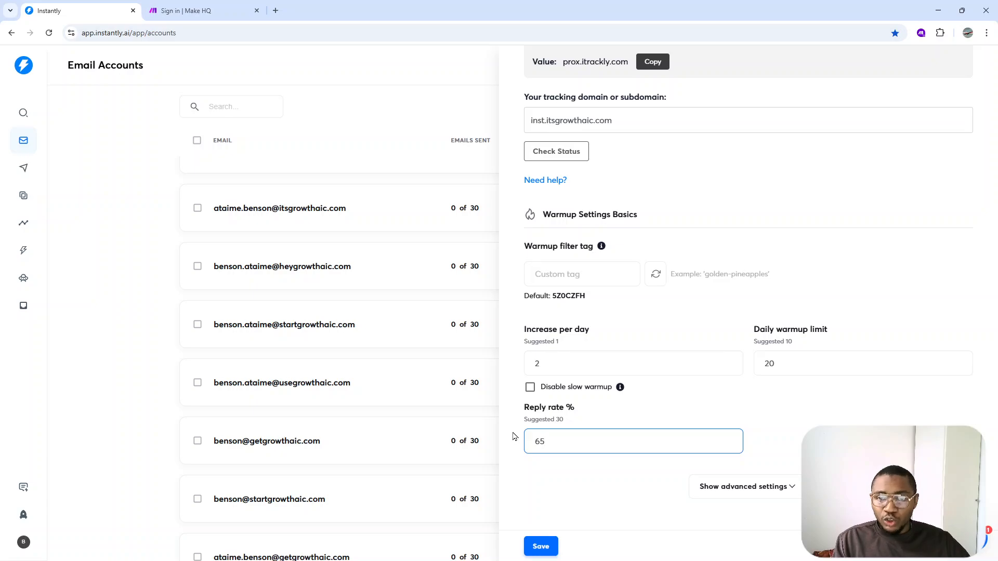
scroll(635, 314, up, 4)
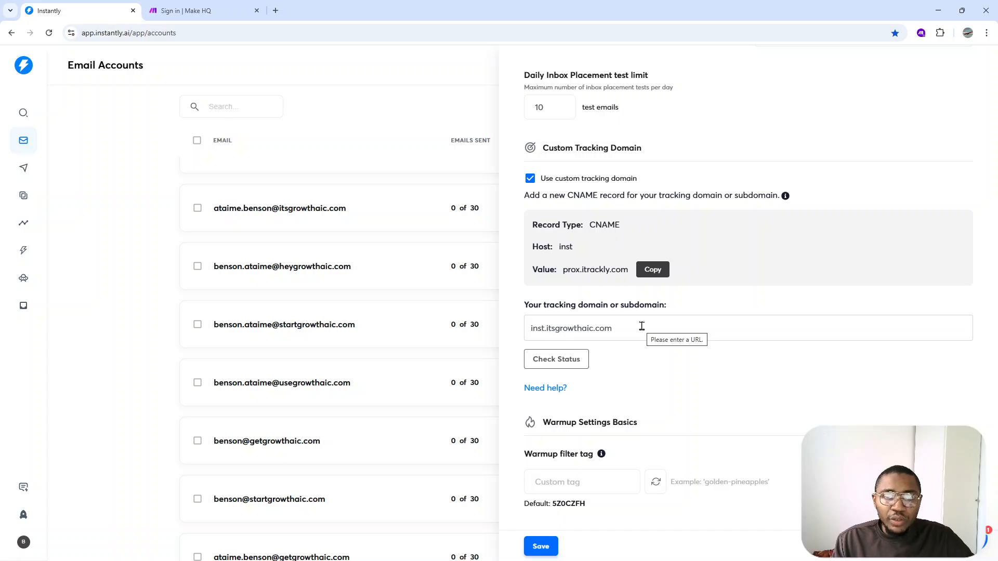
scroll(642, 326, up, 1)
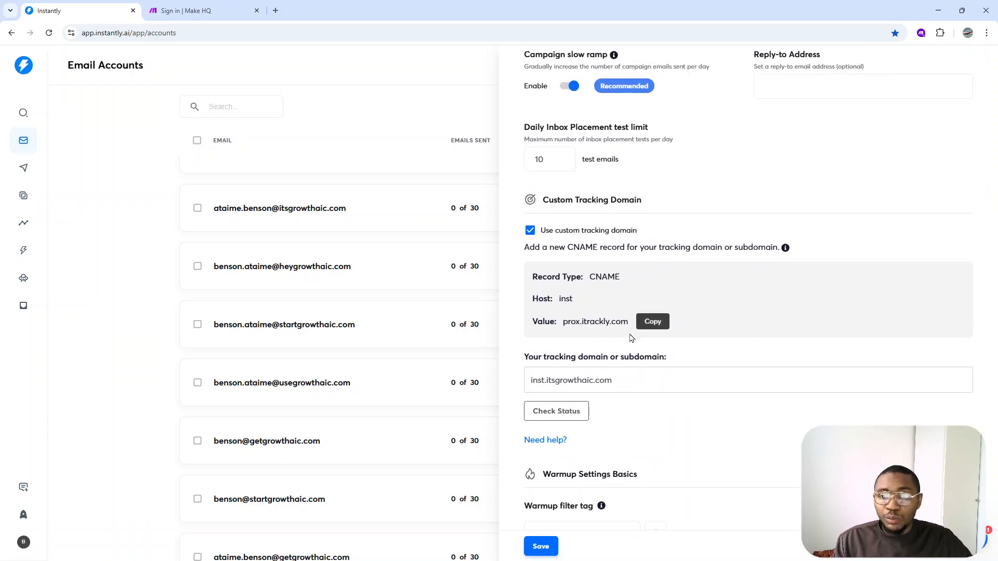
scroll(743, 363, down, 5)
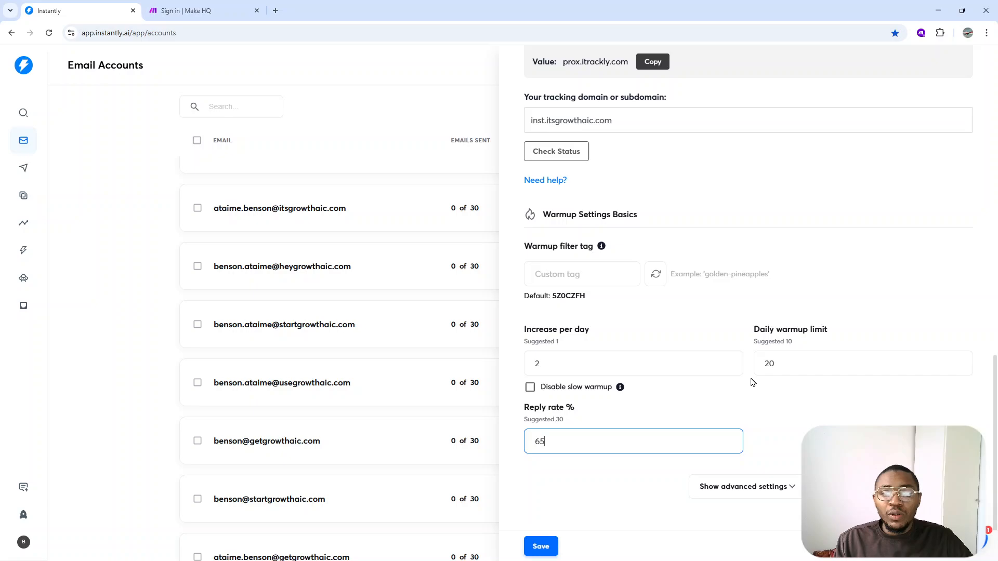
Expand the advanced warmup settings, review options such as read emulation, open rate and spam protection, and close the account's settings
click(762, 484)
scroll(762, 484, down, 5)
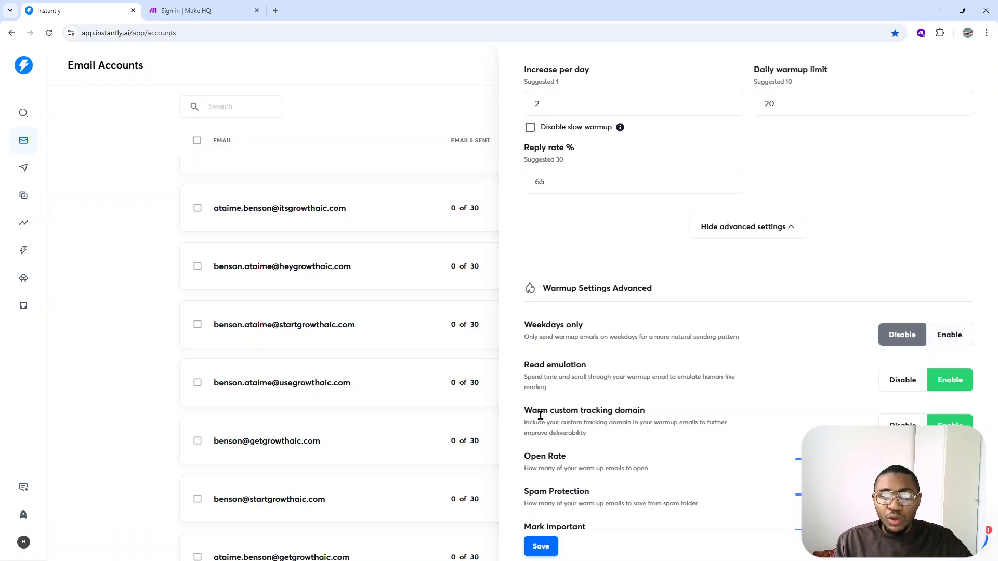
scroll(635, 419, down, 1)
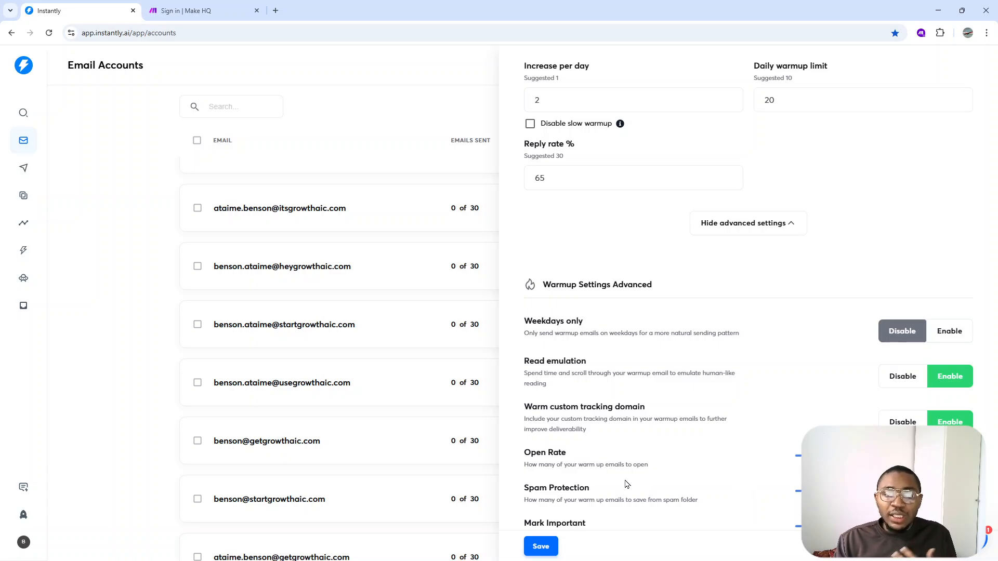
drag(524, 499, 543, 498)
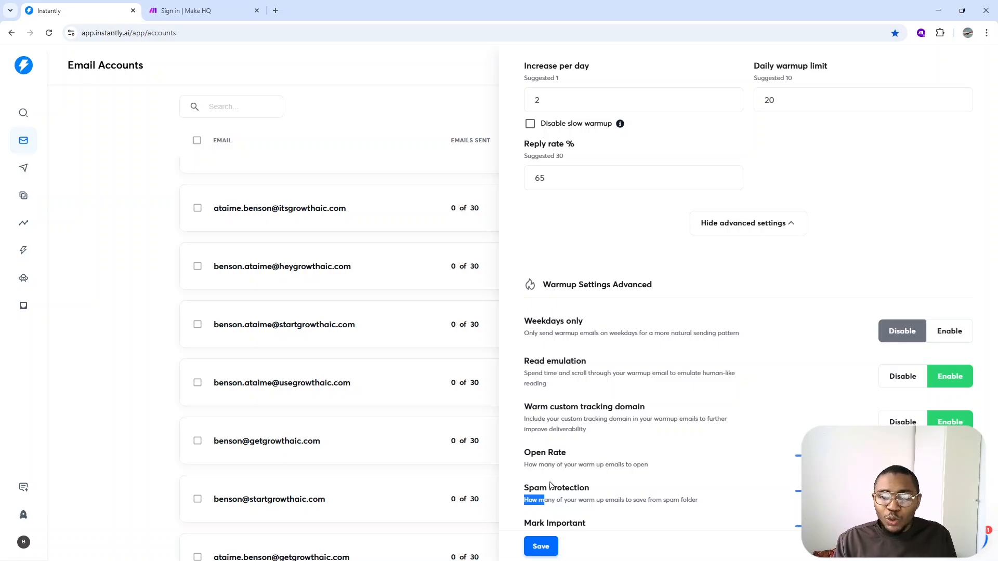
click(450, 131)
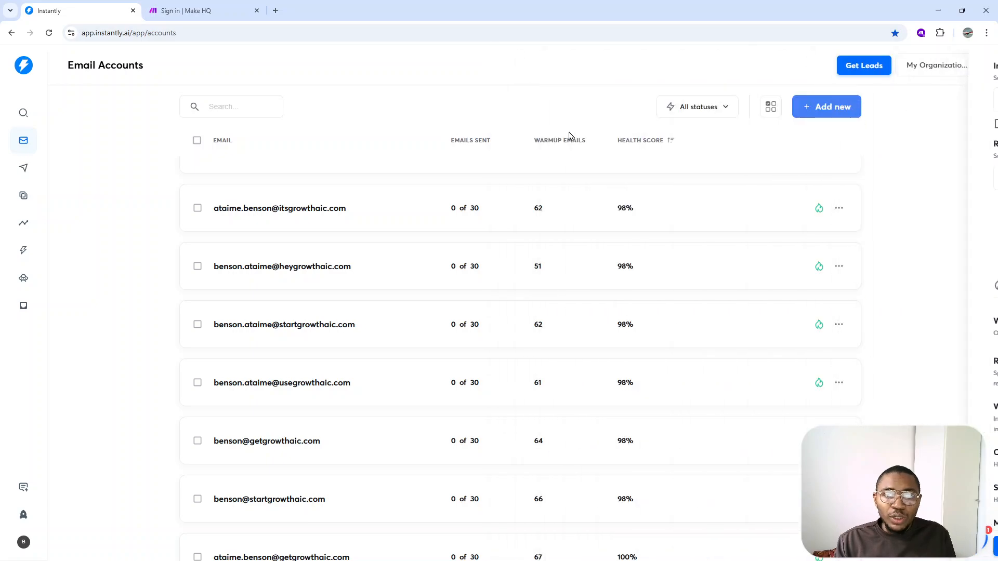
Select all 18 email accounts in the list and open their bulk edit settings
scroll(628, 260, down, 3)
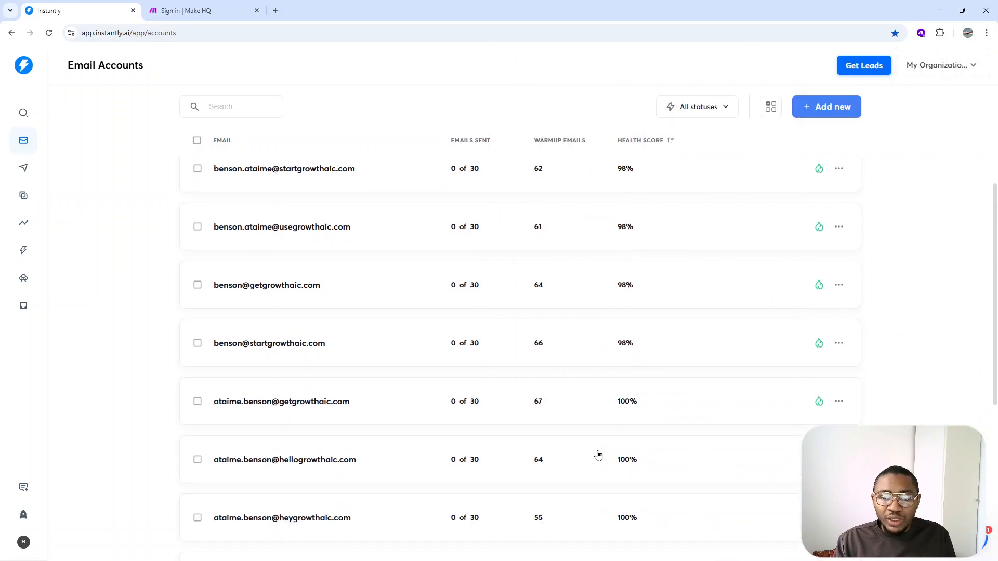
scroll(626, 405, up, 4)
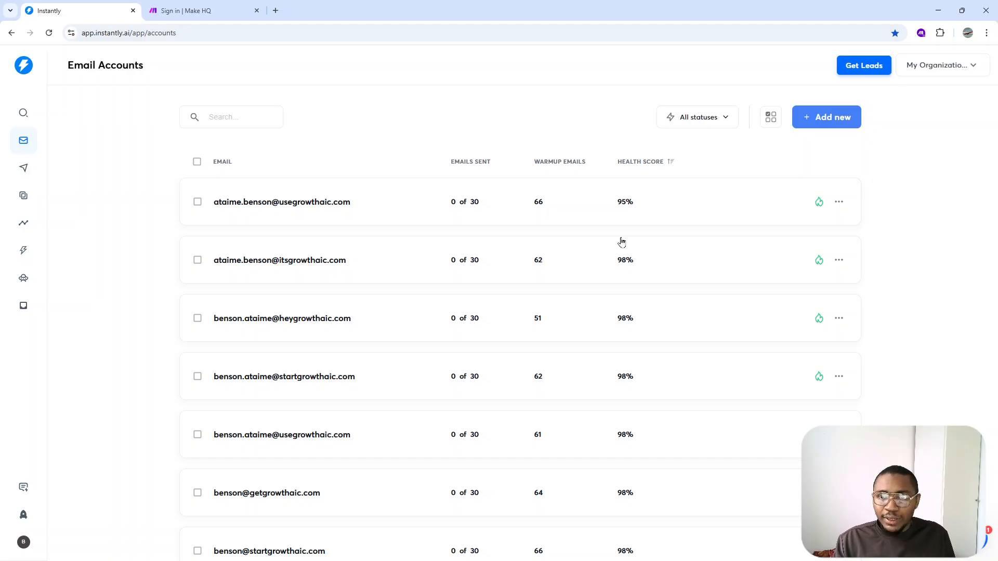
click(197, 162)
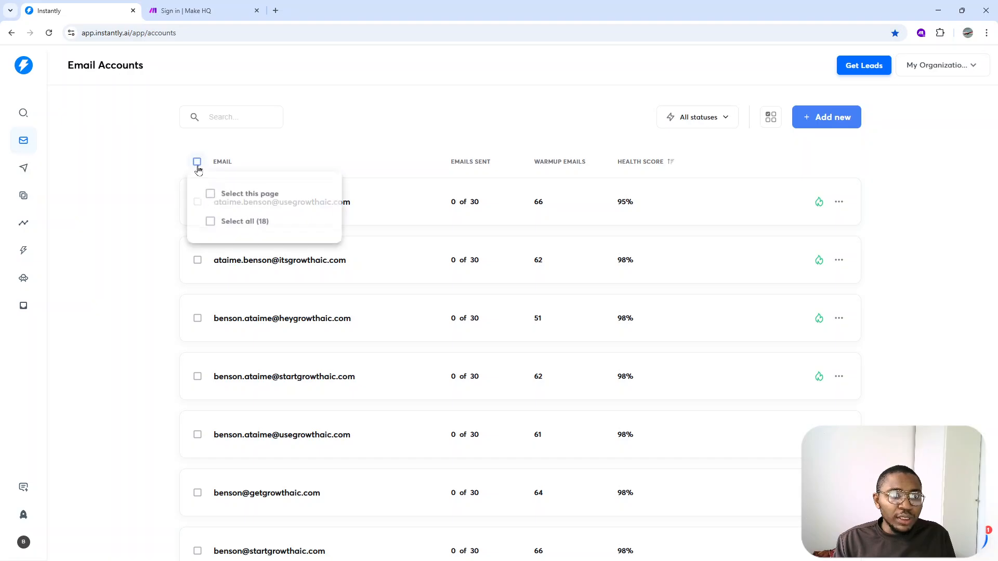
click(219, 222)
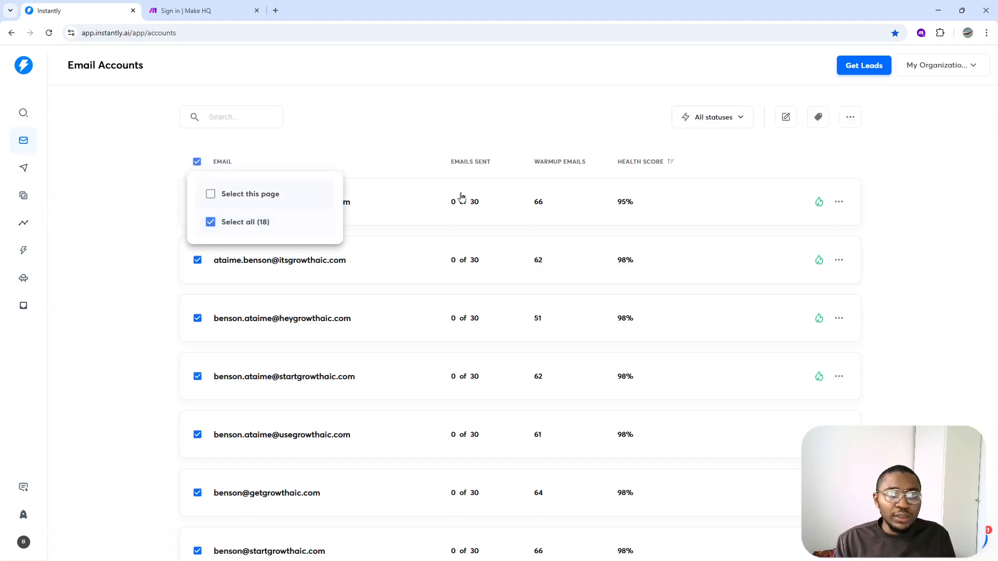
click(786, 117)
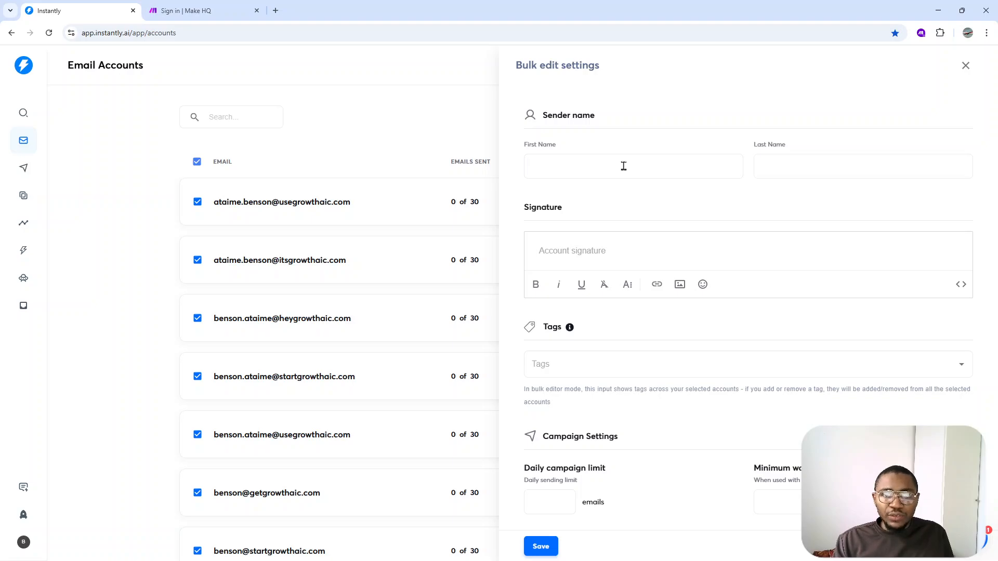
Review the bulk edit fields for sender name, signature, tags, campaign limit, minimum wait time, tracking domain and basic warmup settings
click(624, 165)
click(756, 173)
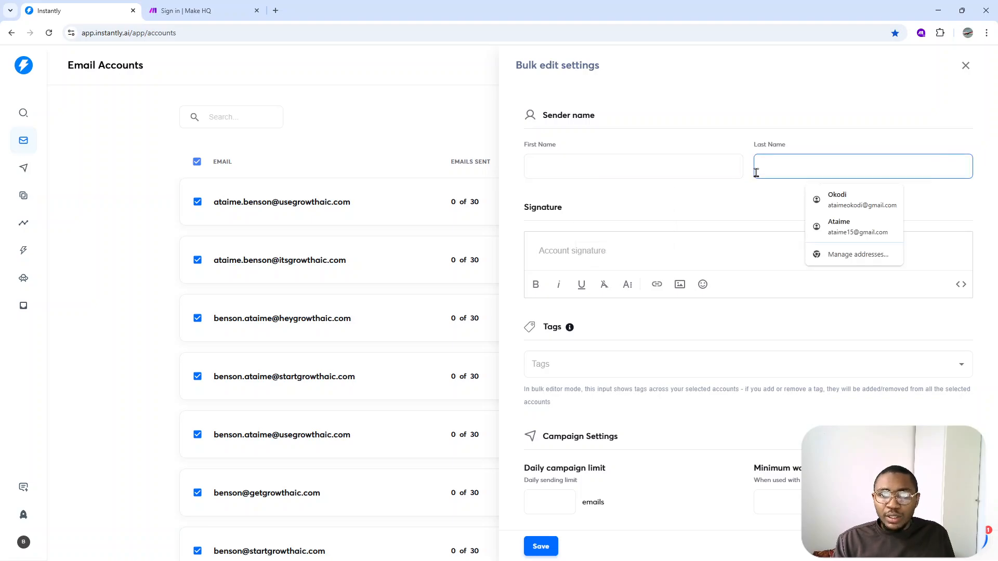
scroll(753, 178, down, 2)
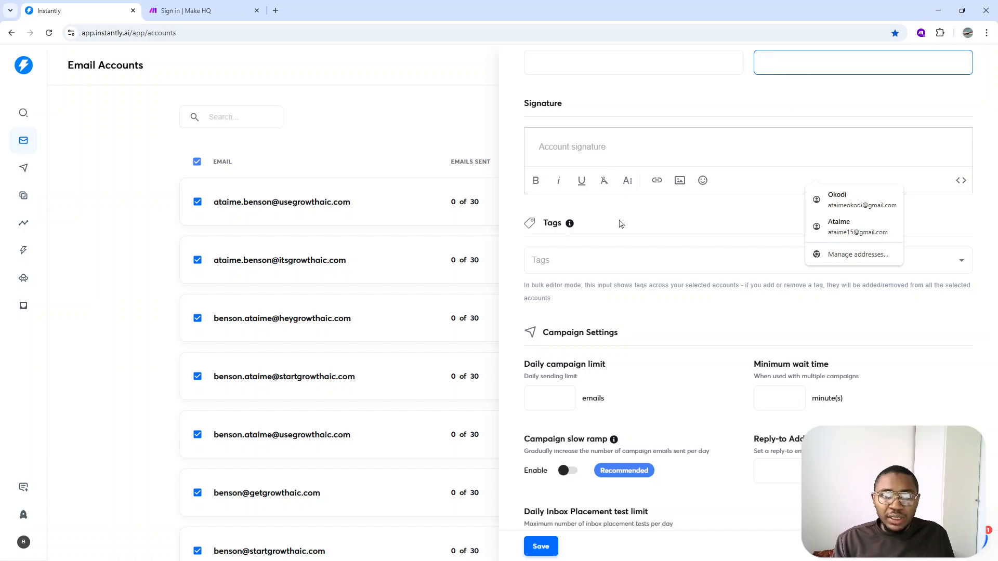
scroll(620, 223, down, 4)
click(551, 193)
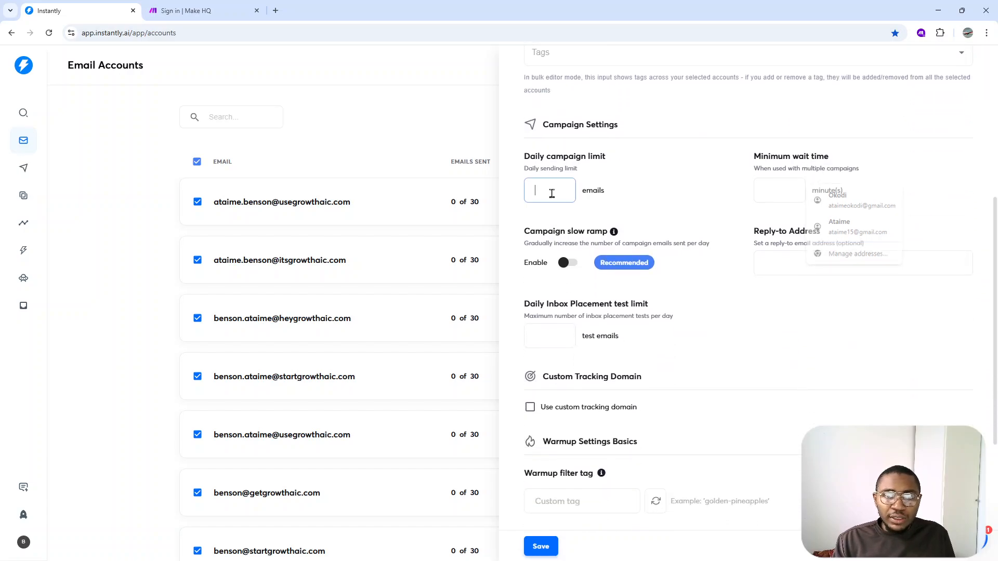
click(781, 193)
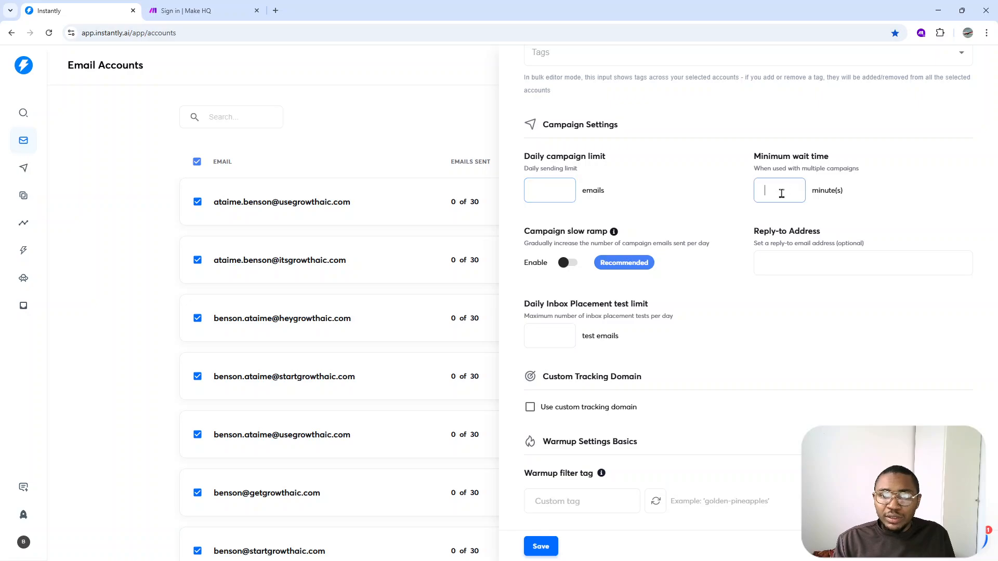
scroll(747, 218, down, 5)
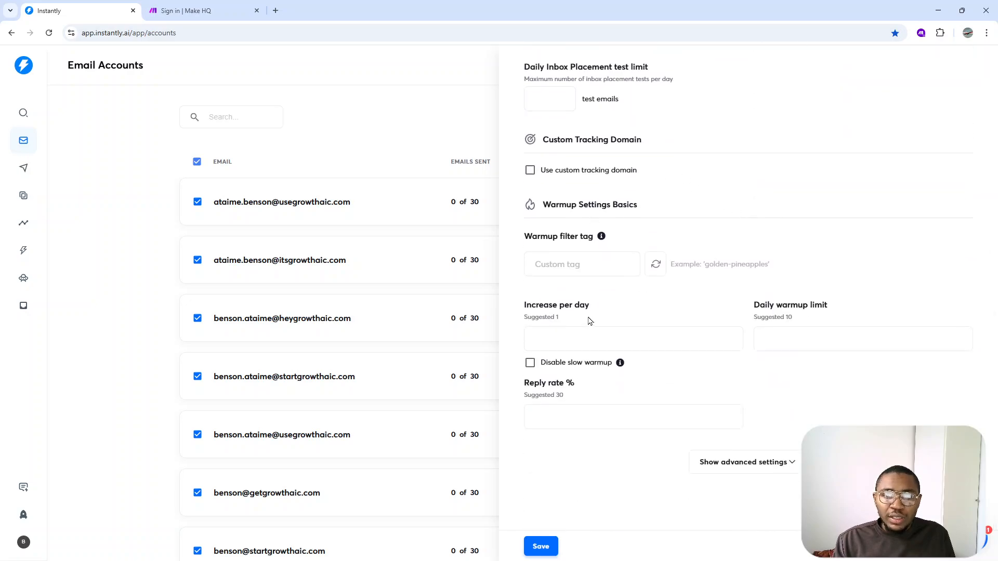